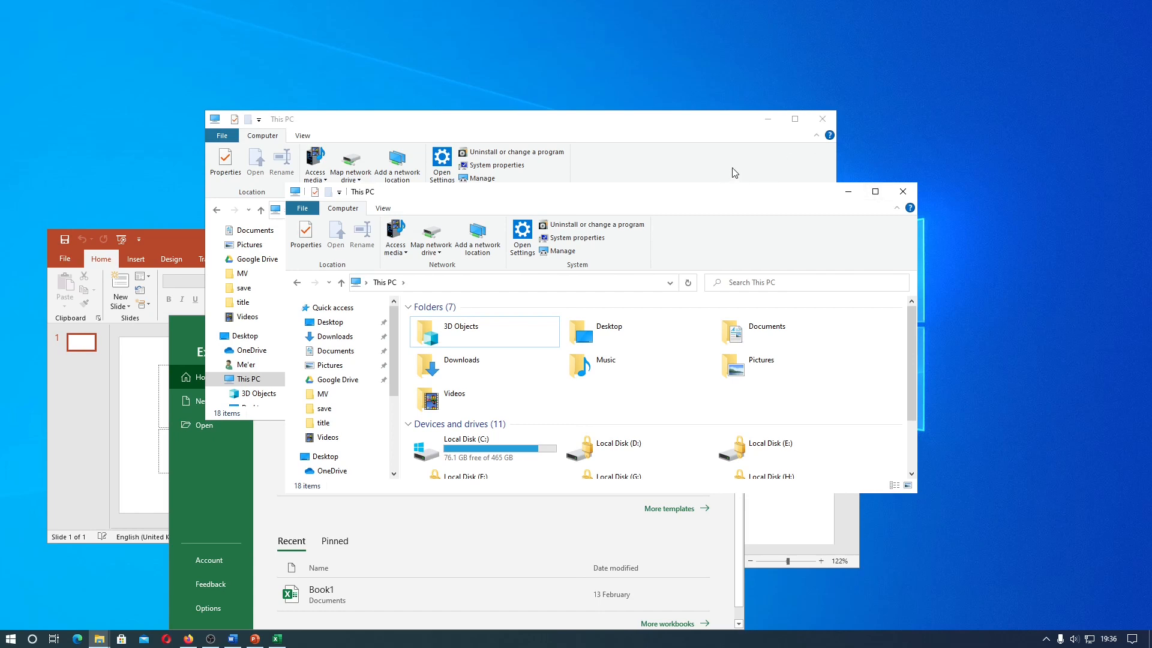
Cascade all the open Office and File Explorer windows on the desktop.
mouse_move(100, 641)
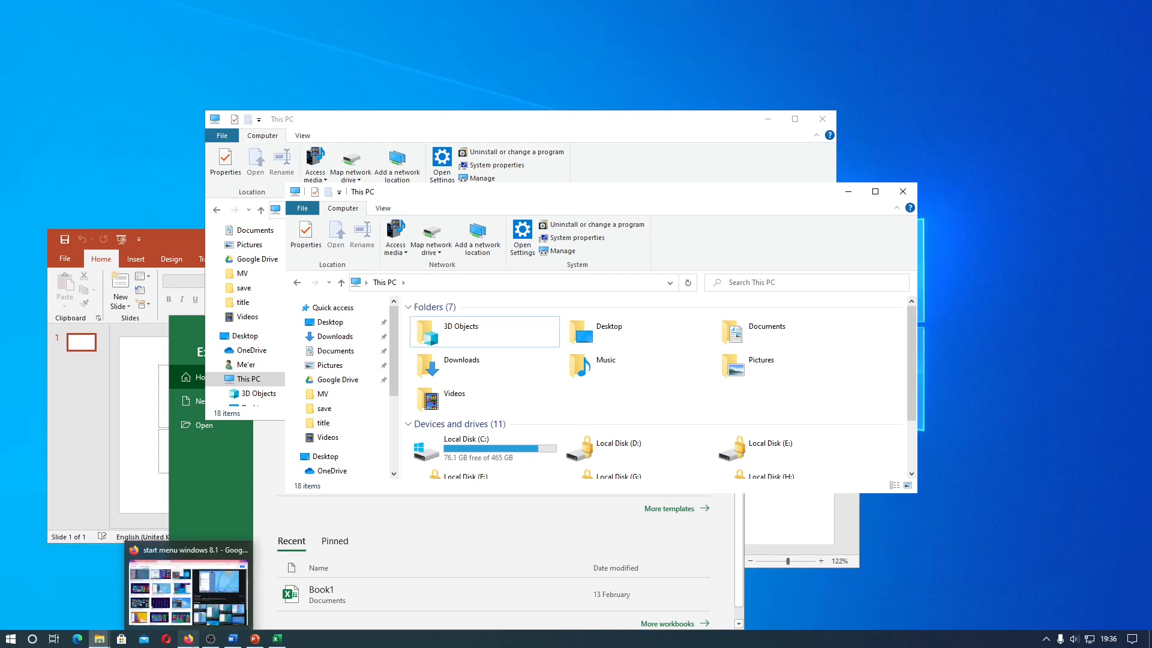
mouse_move(236, 641)
mouse_move(283, 641)
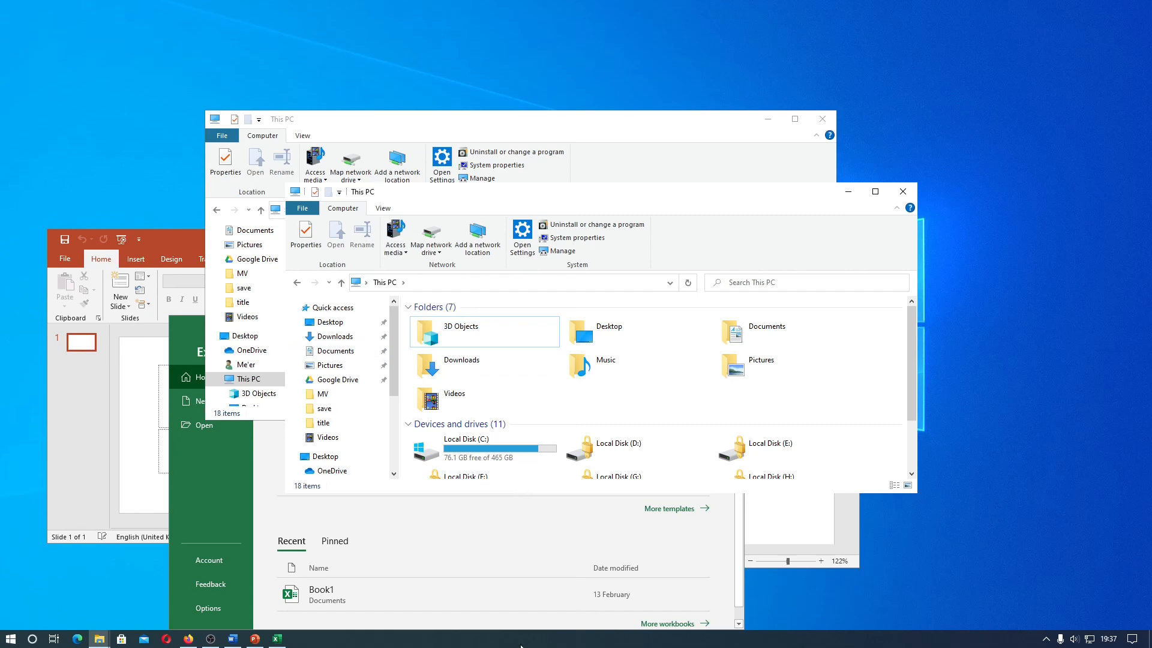
right_click(524, 644)
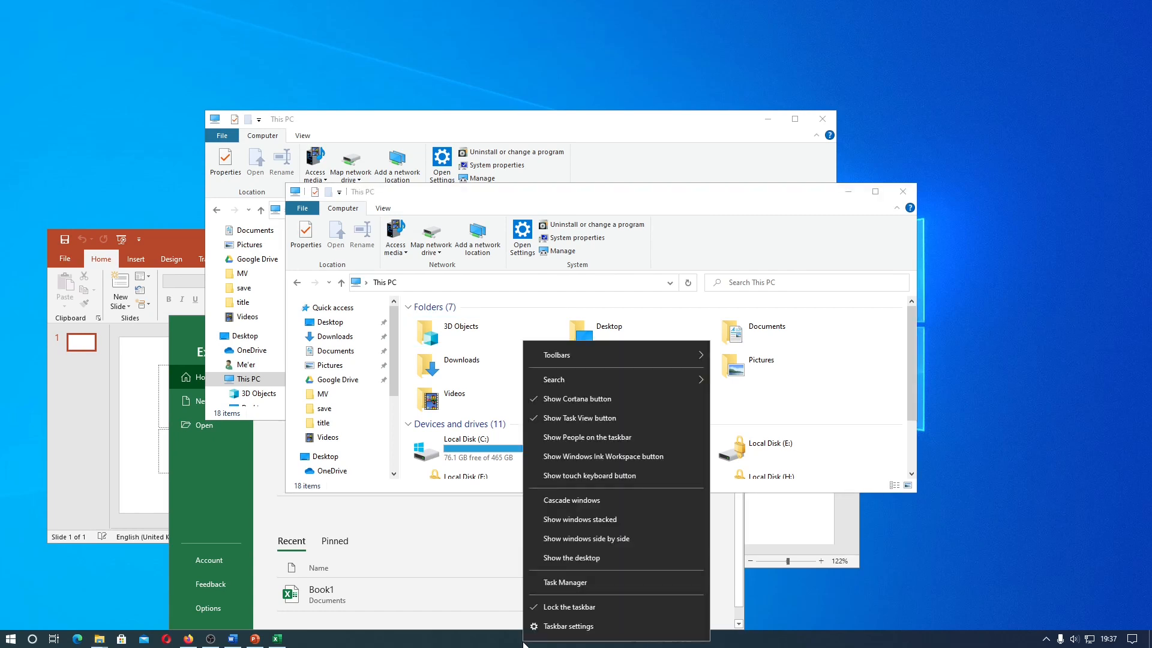
click(576, 510)
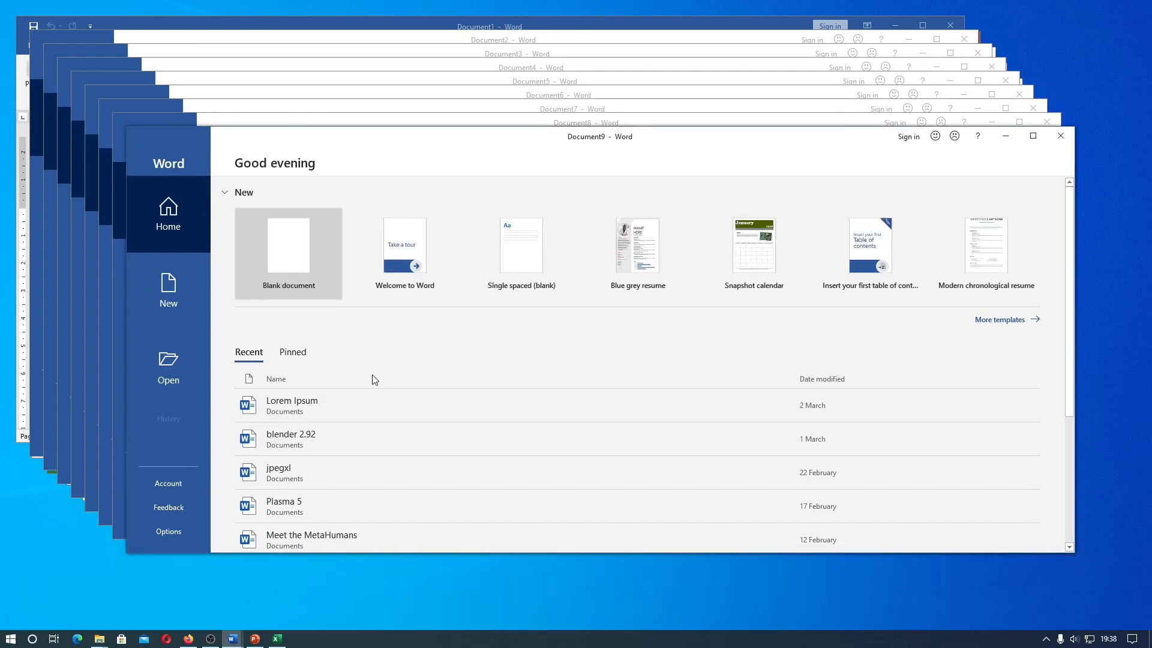
Cascade the windows again so the nine Word windows are arranged together with PowerPoint, Excel and File Explorer.
right_click(447, 638)
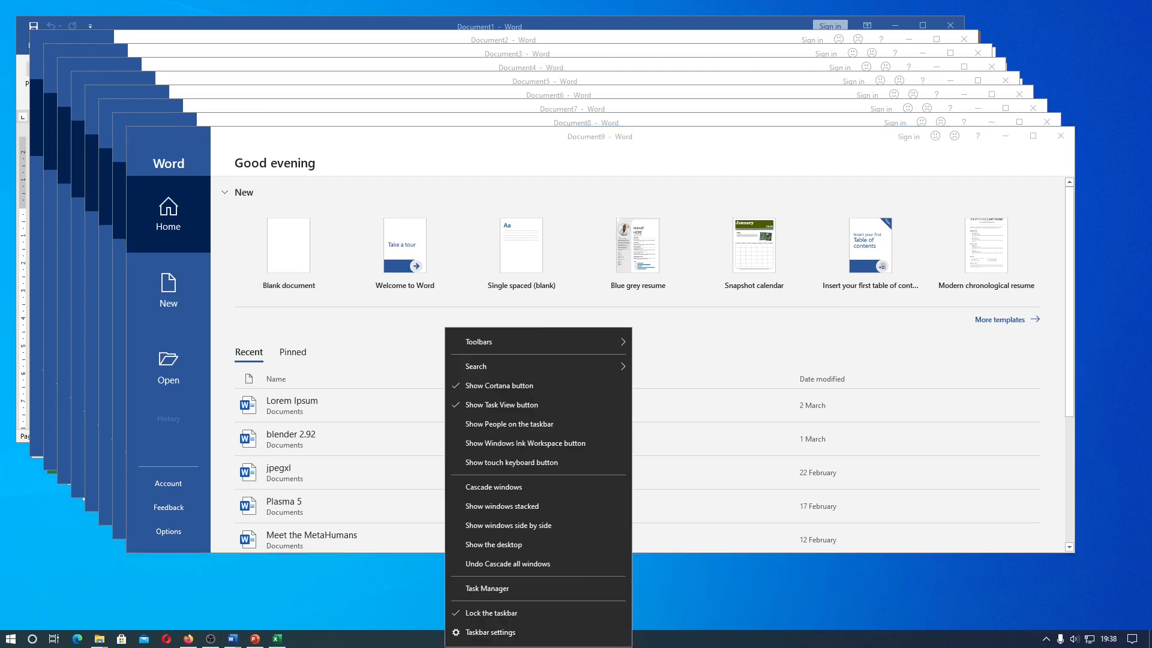
click(488, 487)
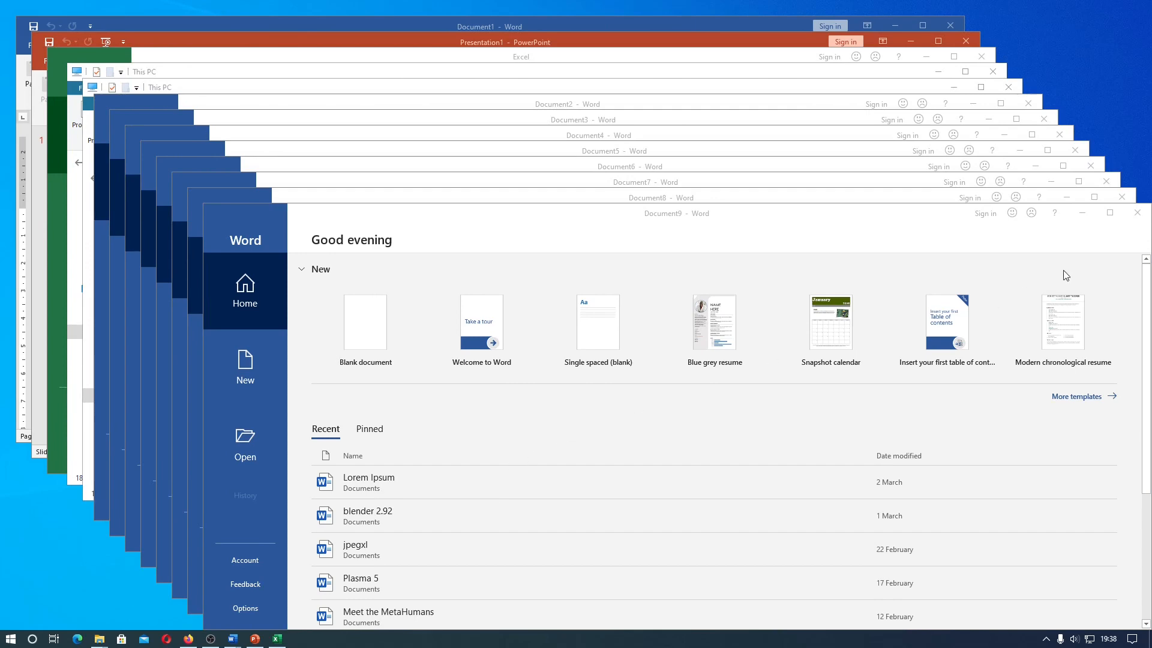
Close the eight extra Word windows one by one, from Document9 down to Document2.
click(1137, 213)
click(1122, 197)
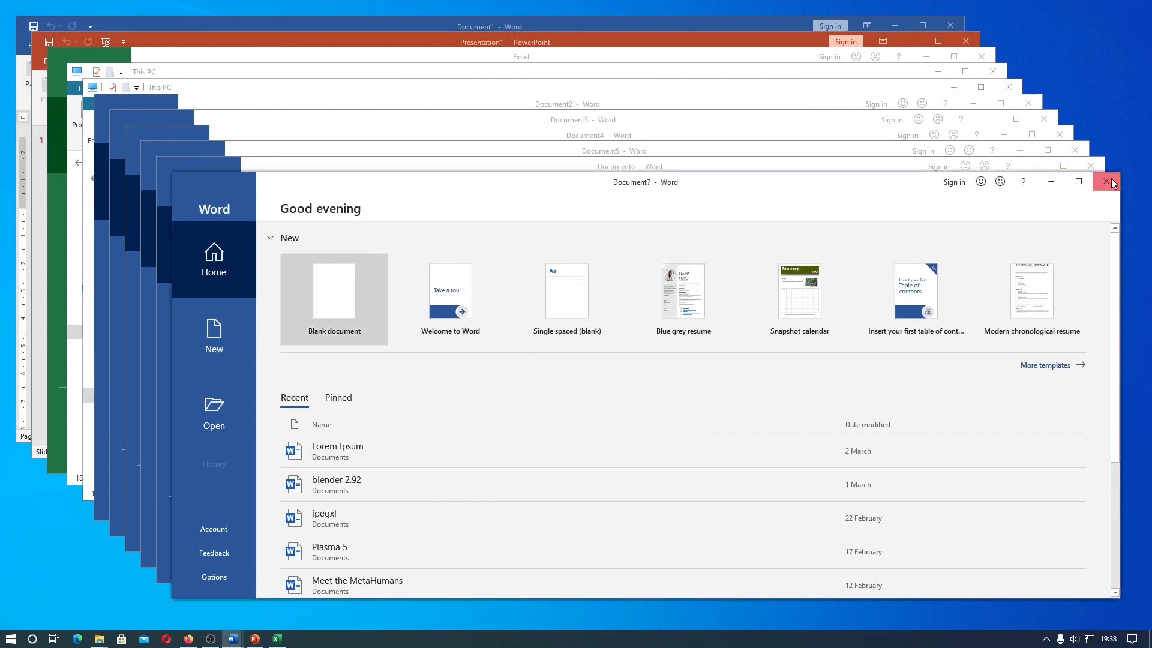
click(1111, 178)
click(1097, 163)
click(1084, 147)
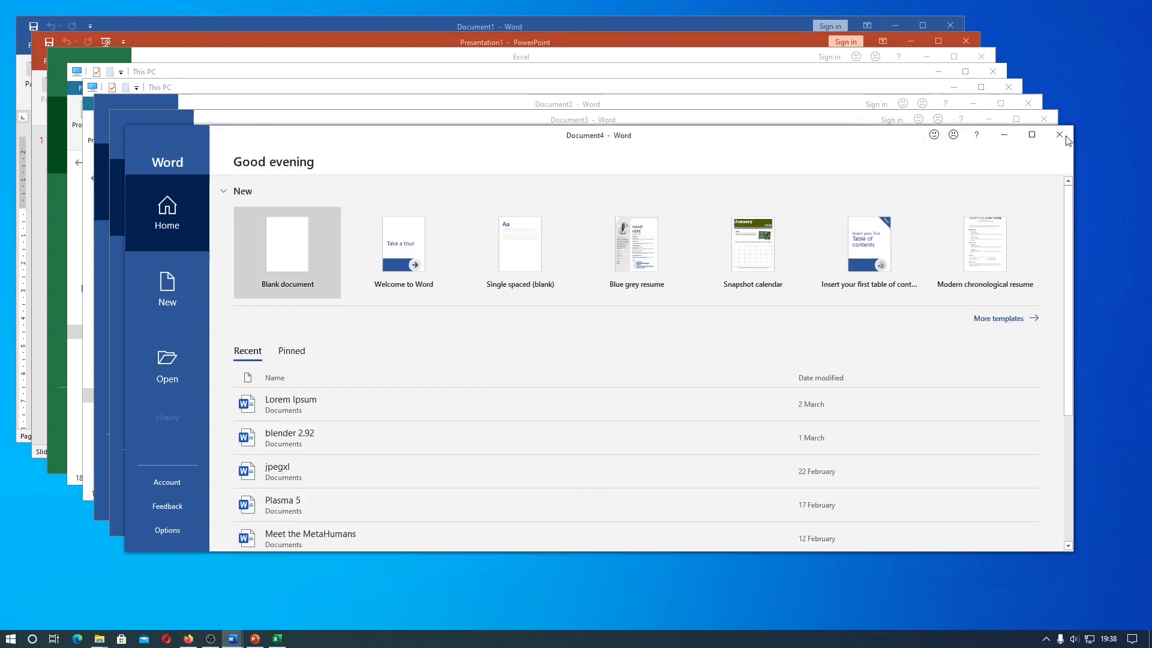
click(1063, 134)
click(1050, 118)
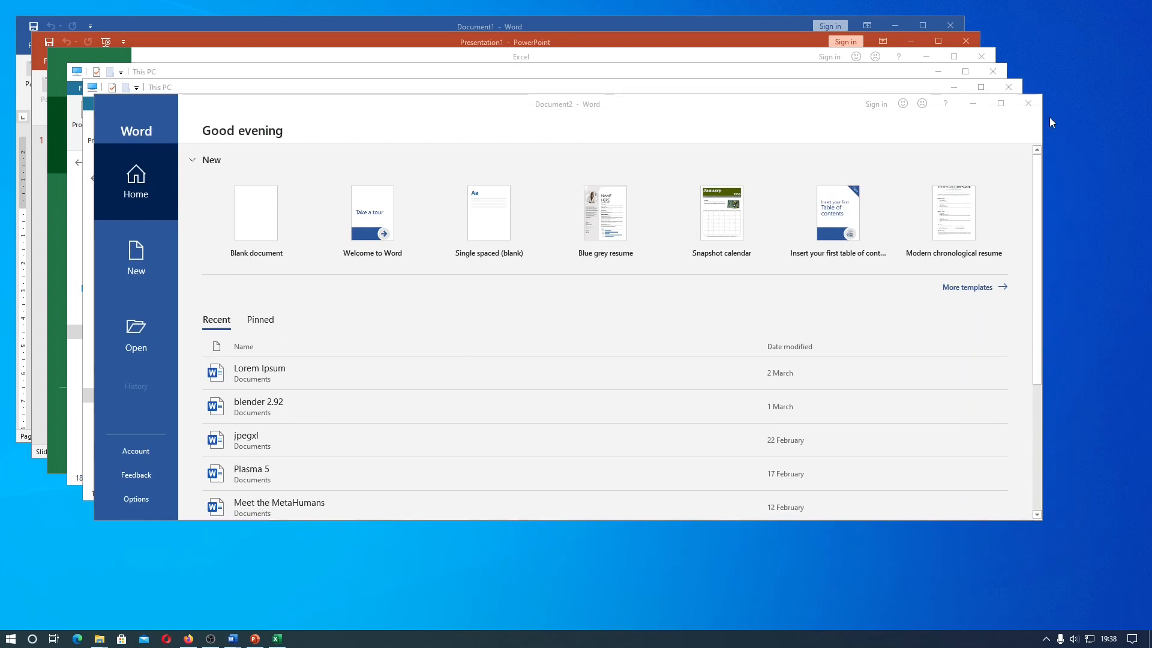
click(1036, 100)
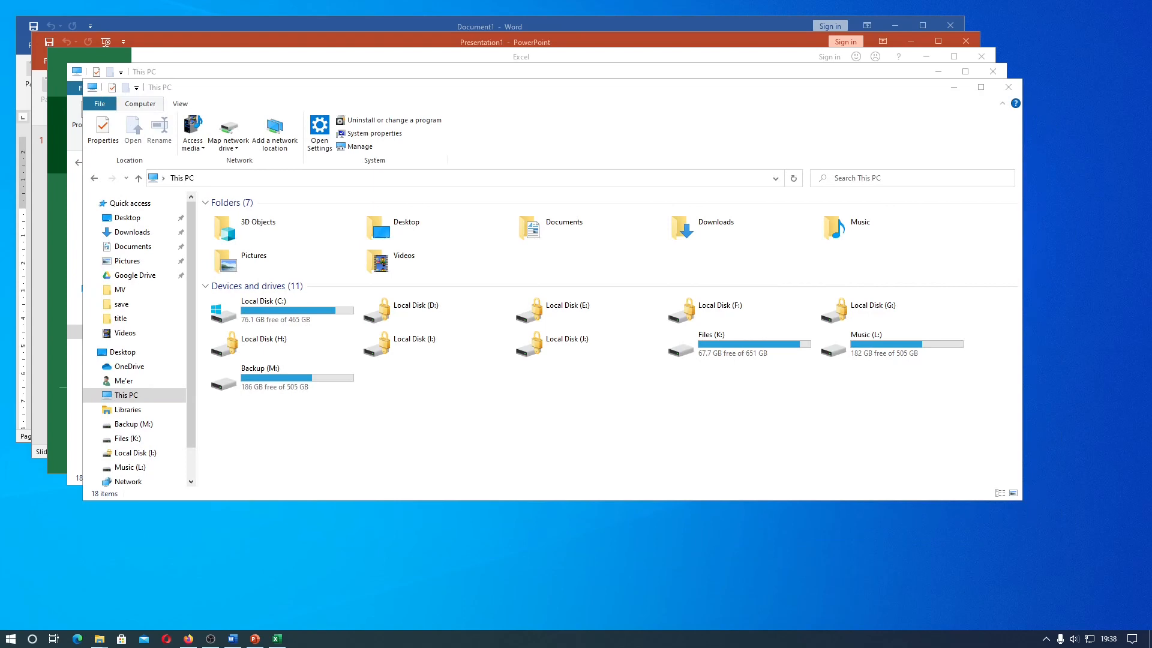
Undo the cascade arrangement and move the front File Explorer window down towards the centre of the desktop.
right_click(690, 641)
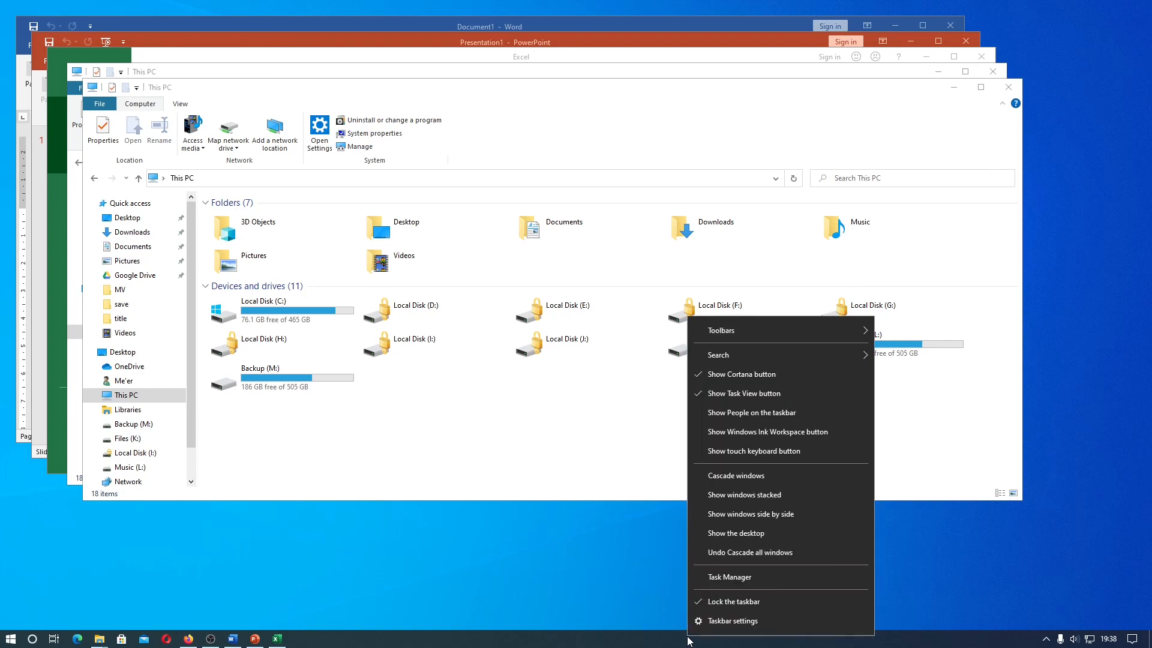
click(715, 553)
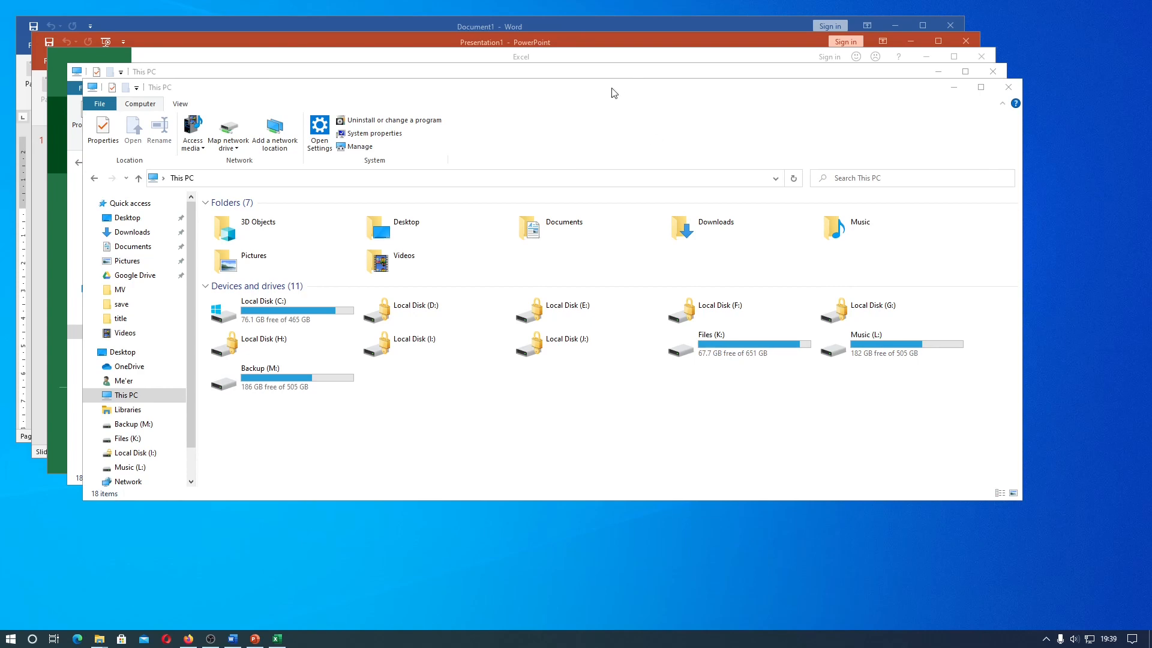
drag(612, 88, 779, 339)
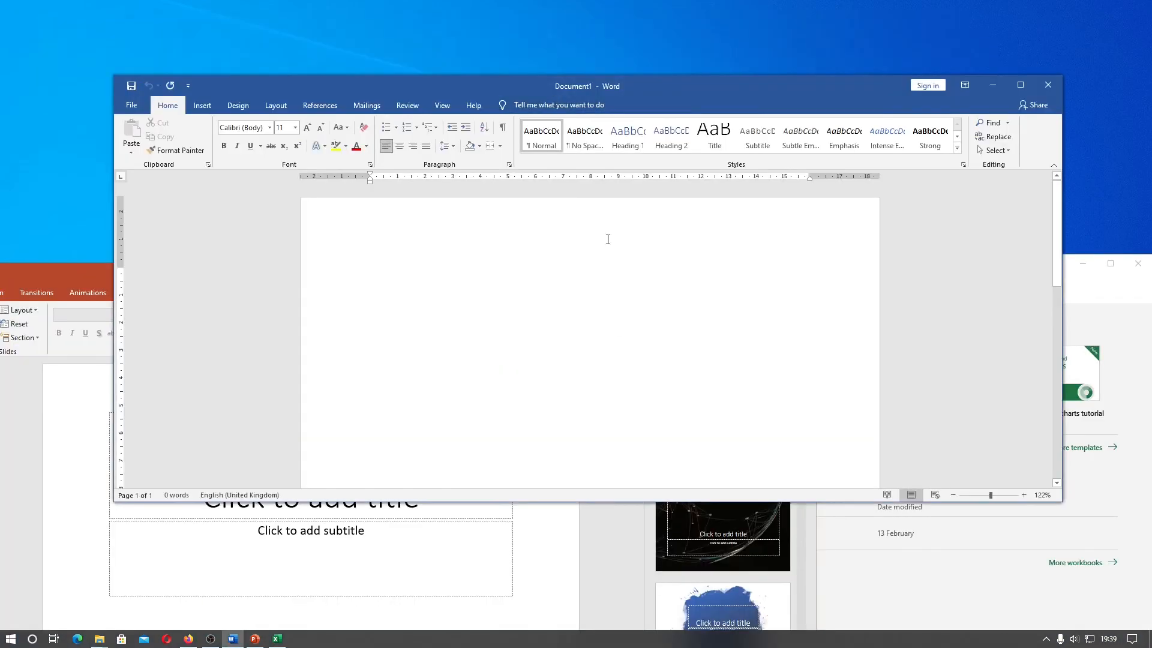
Cascade the scattered windows with Word in front, and undo that cascade.
right_click(621, 639)
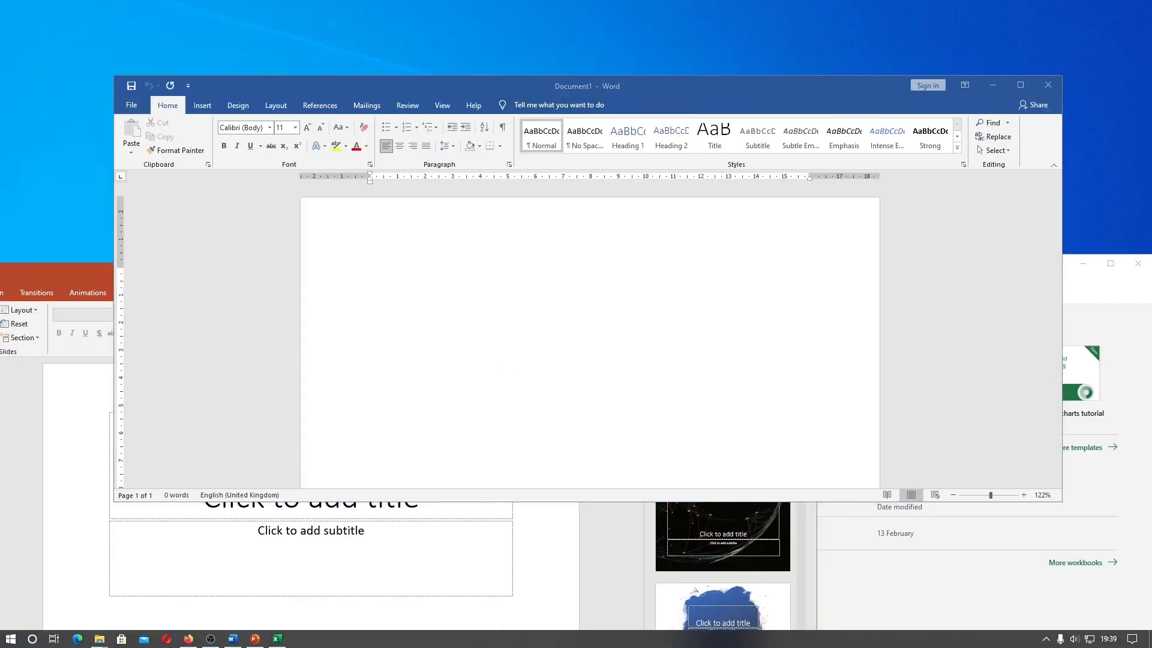
click(656, 509)
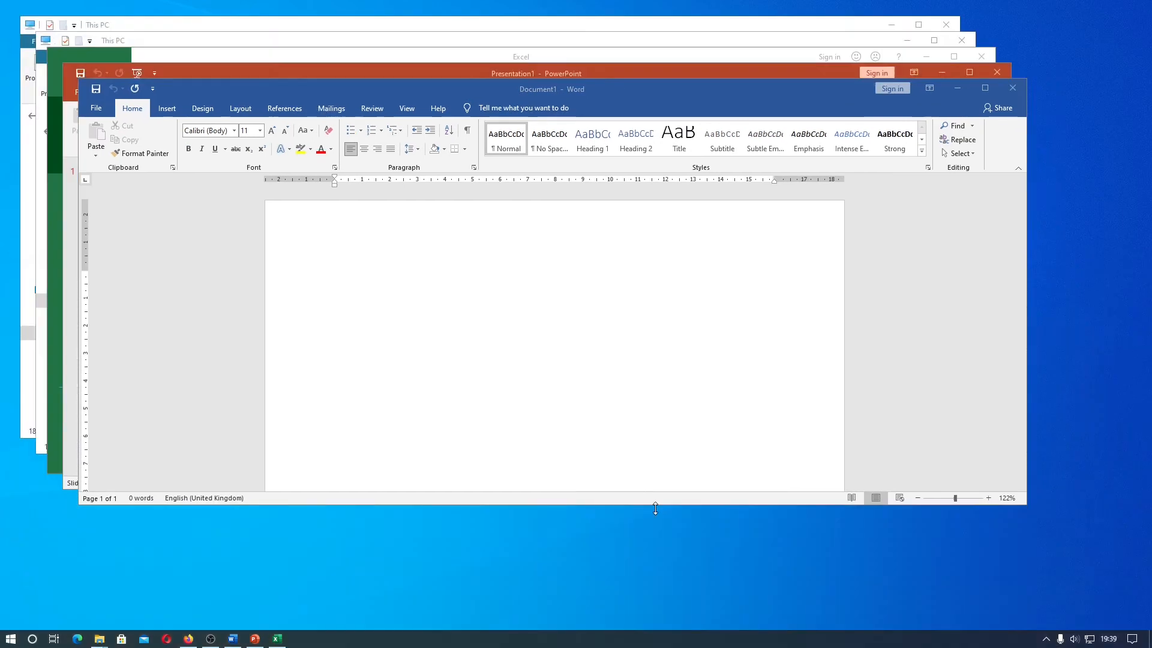
right_click(658, 638)
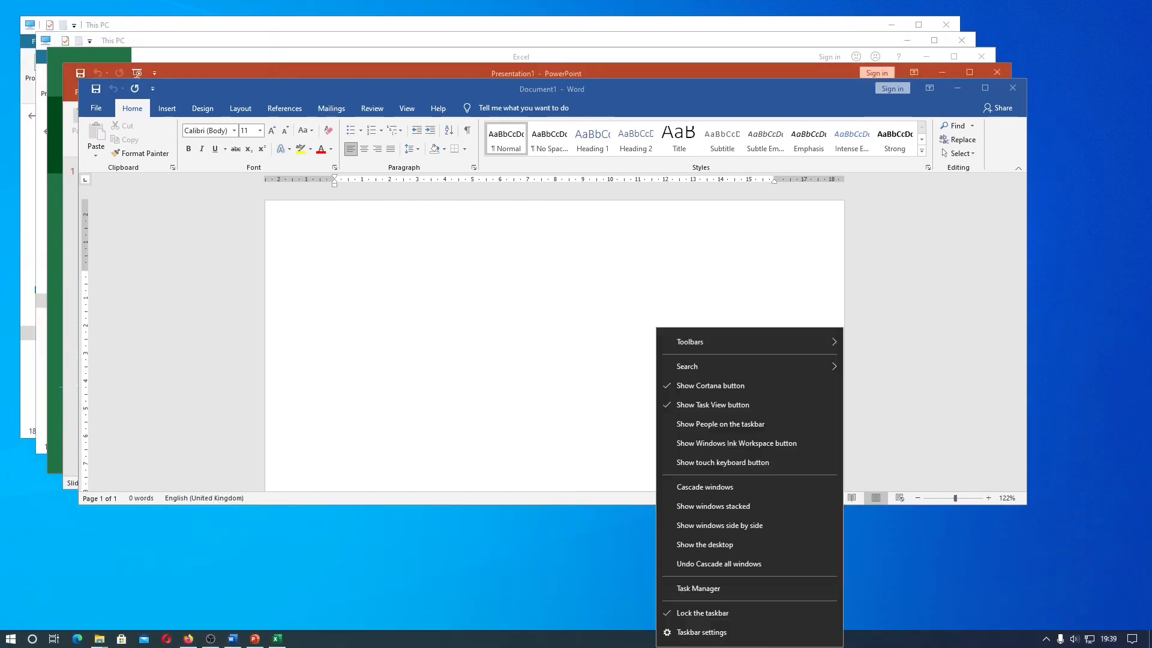
click(683, 566)
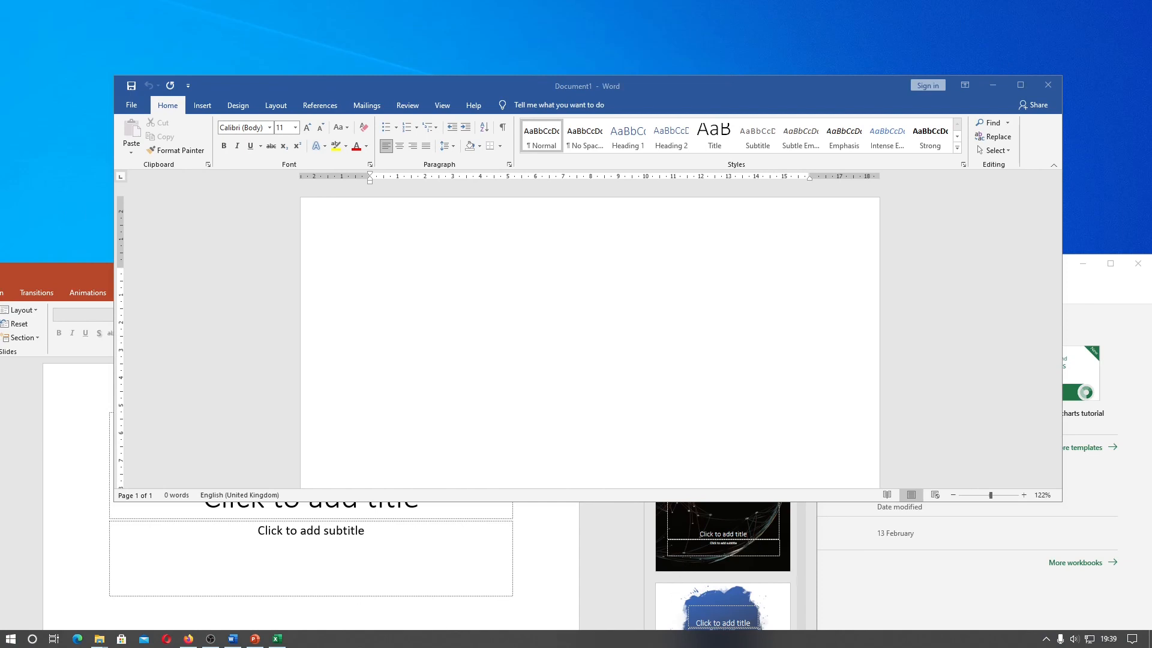
Arrange all the open Word, PowerPoint, Excel and File Explorer windows in the stacked layout.
right_click(686, 639)
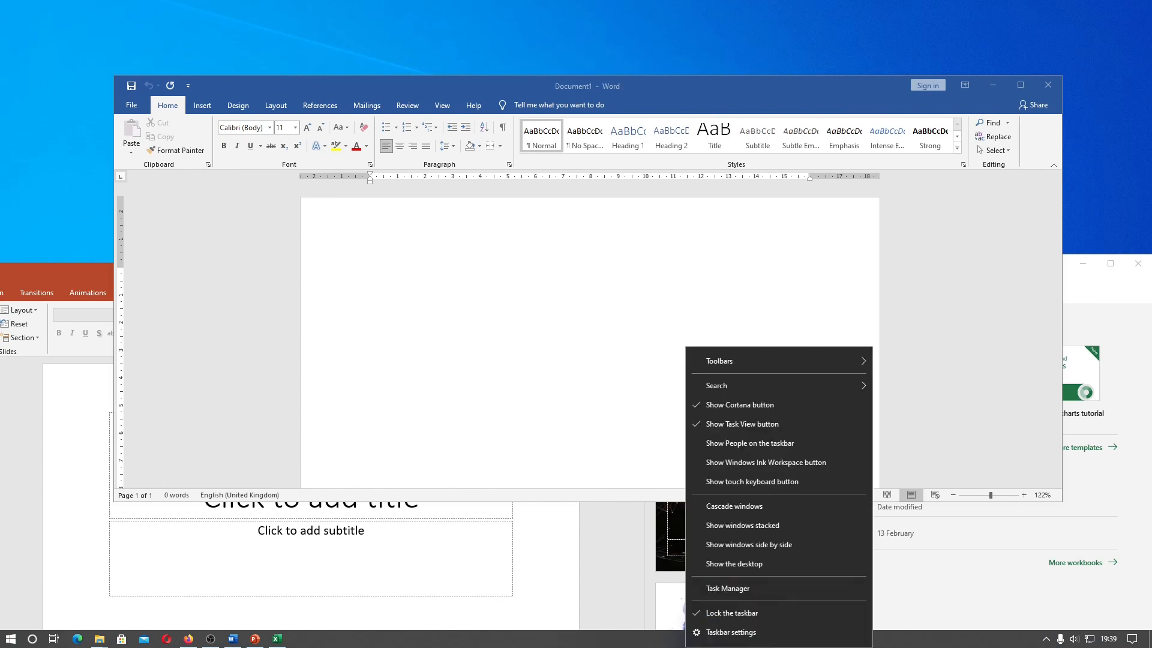
click(716, 527)
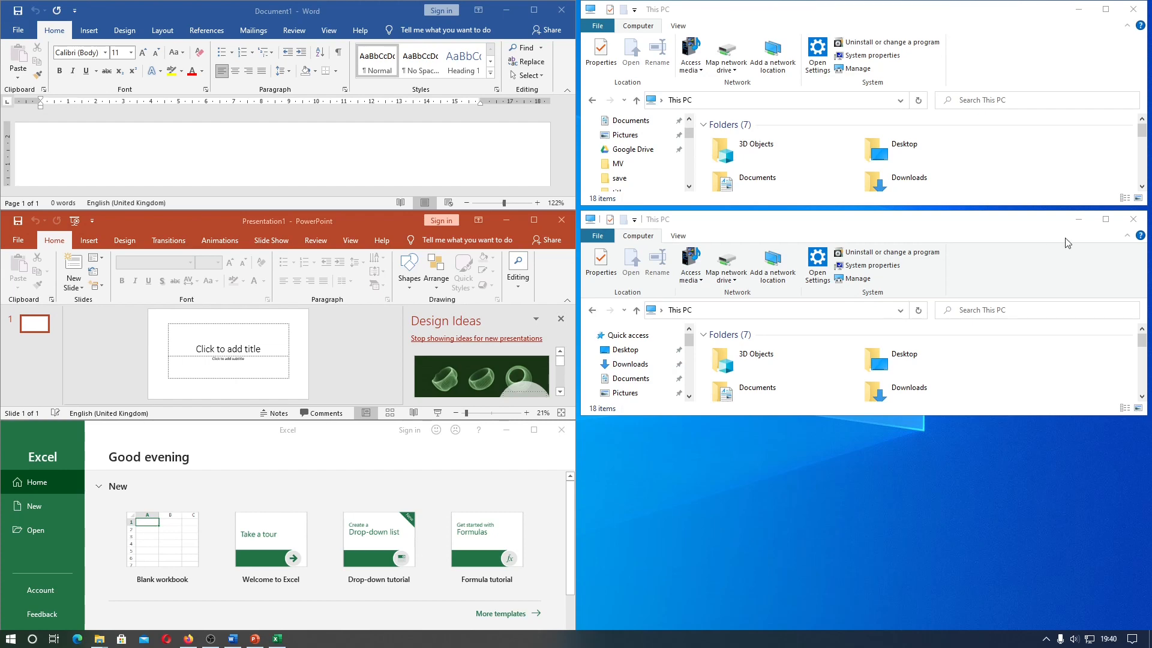
Minimise both File Explorer windows and Excel, and move the PowerPoint and Word windows to overlap around the middle of the desktop.
click(1080, 220)
click(1079, 10)
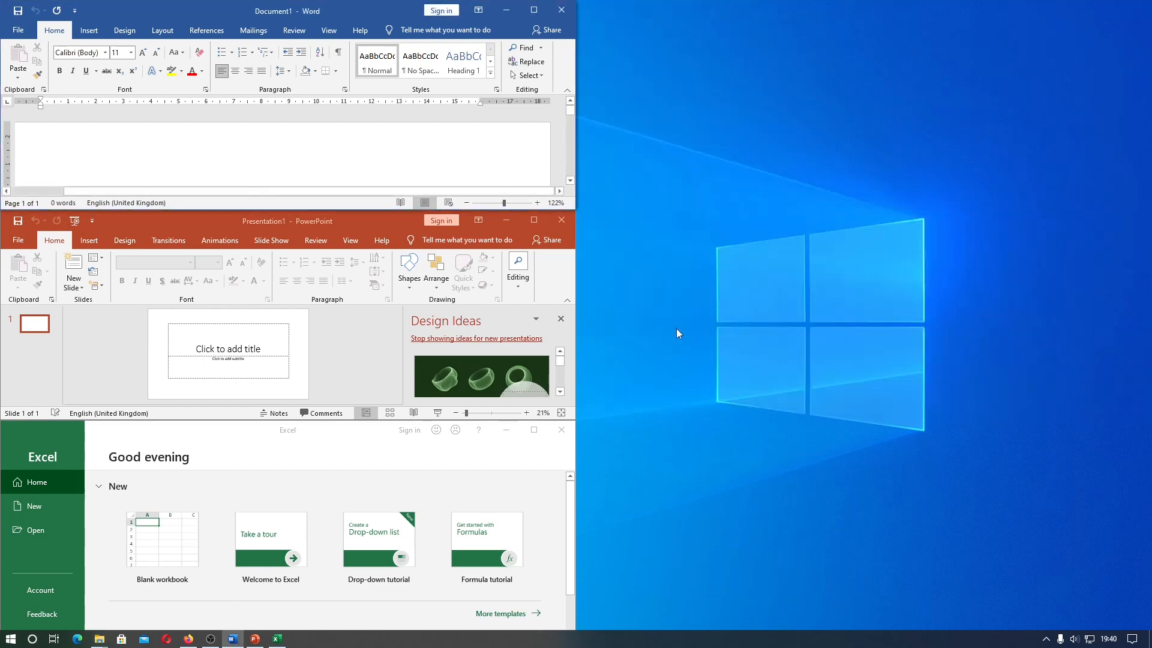
click(514, 430)
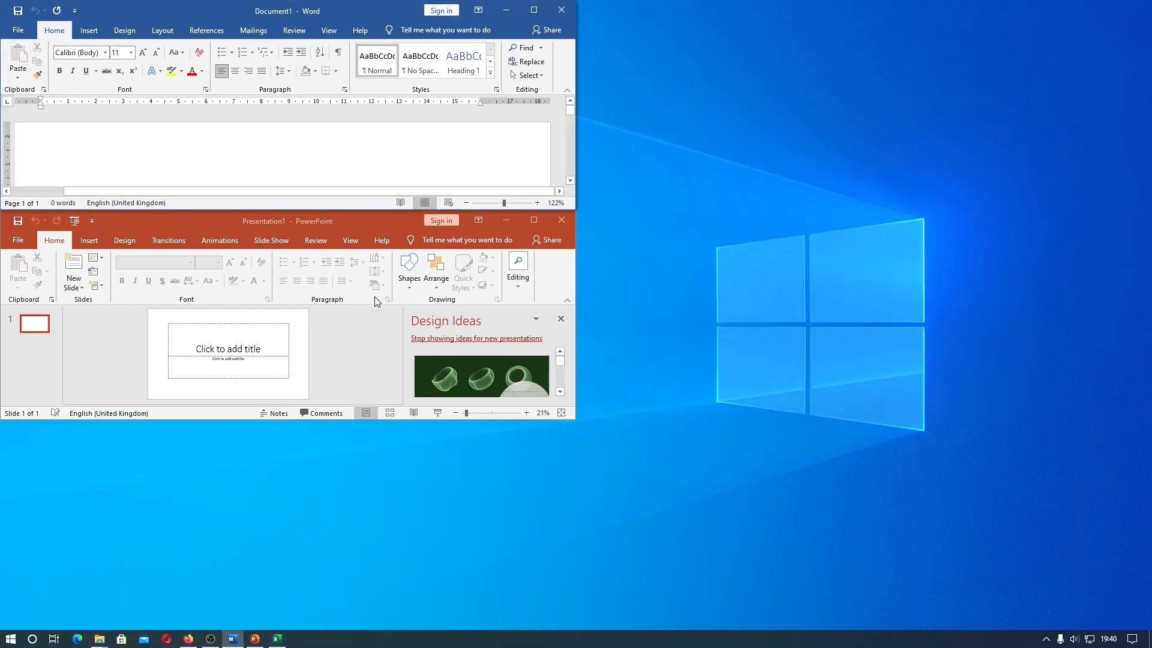
drag(343, 228, 719, 375)
drag(384, 12, 425, 196)
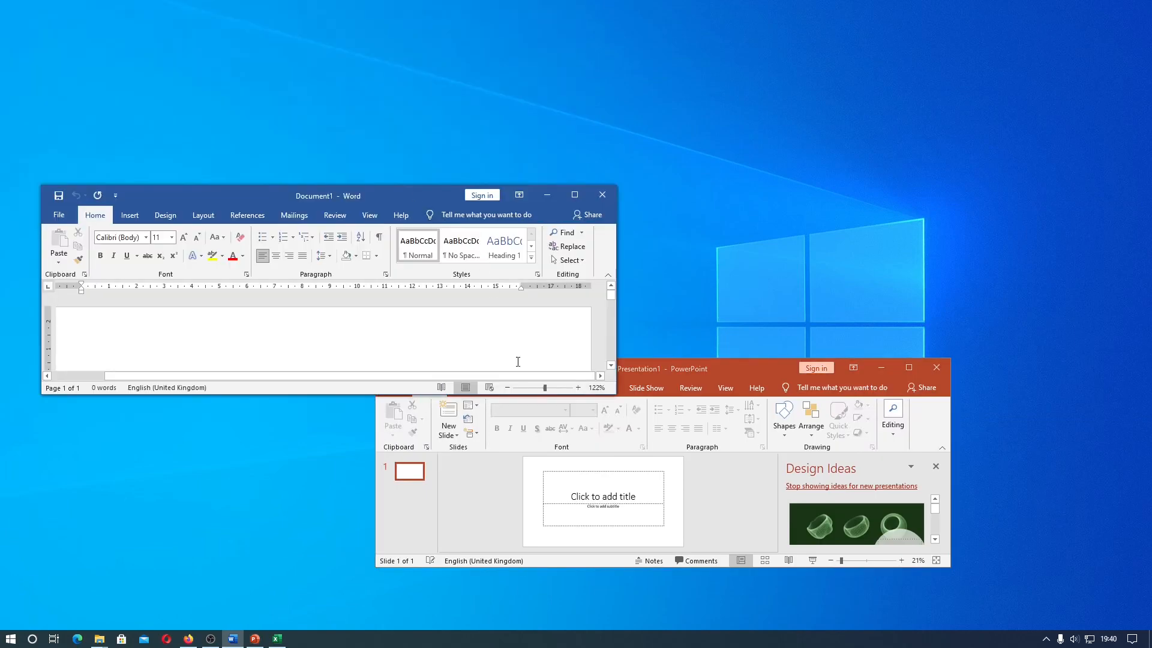
Show the Word and PowerPoint windows stacked, and undo the stacked arrangement.
right_click(579, 643)
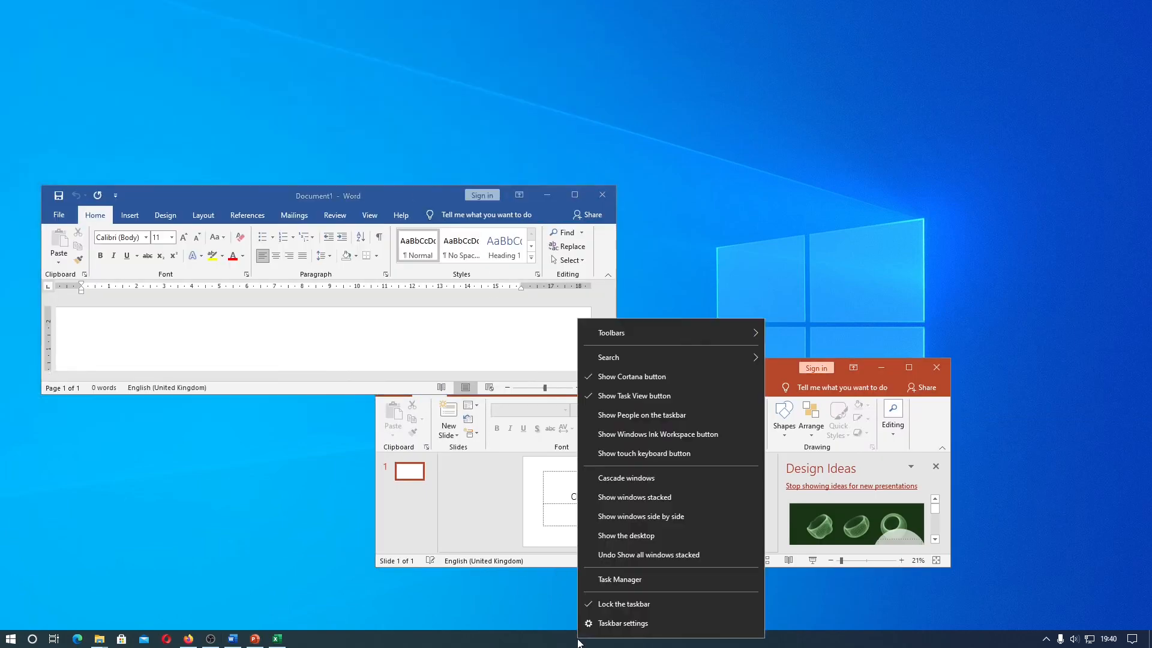
click(628, 498)
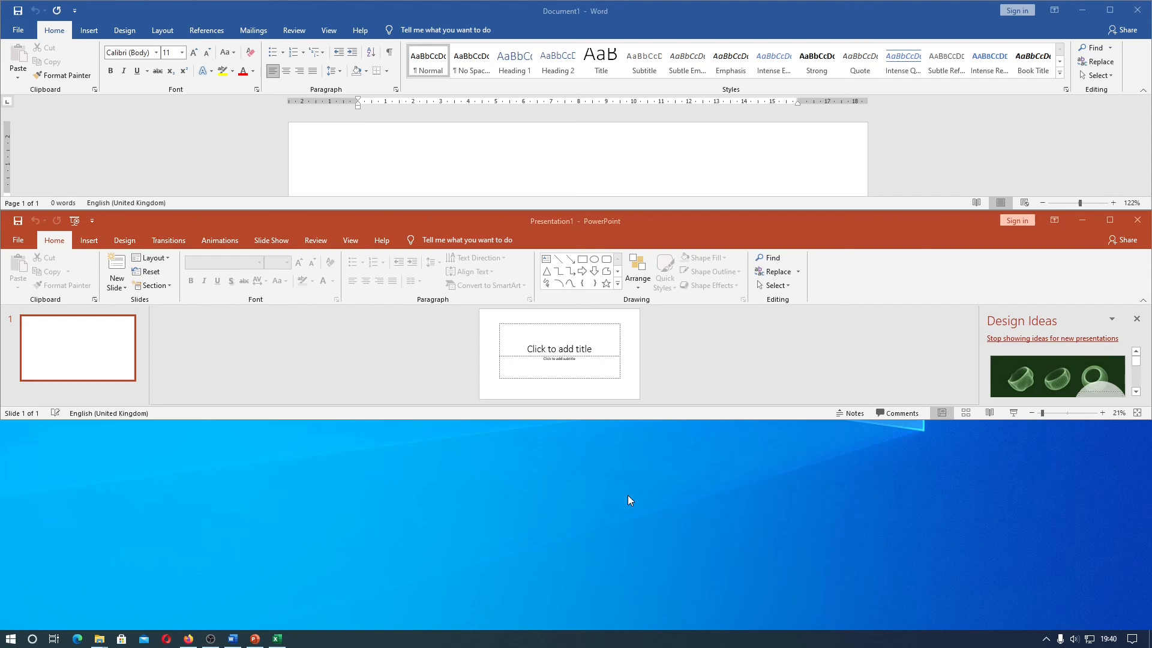
right_click(625, 639)
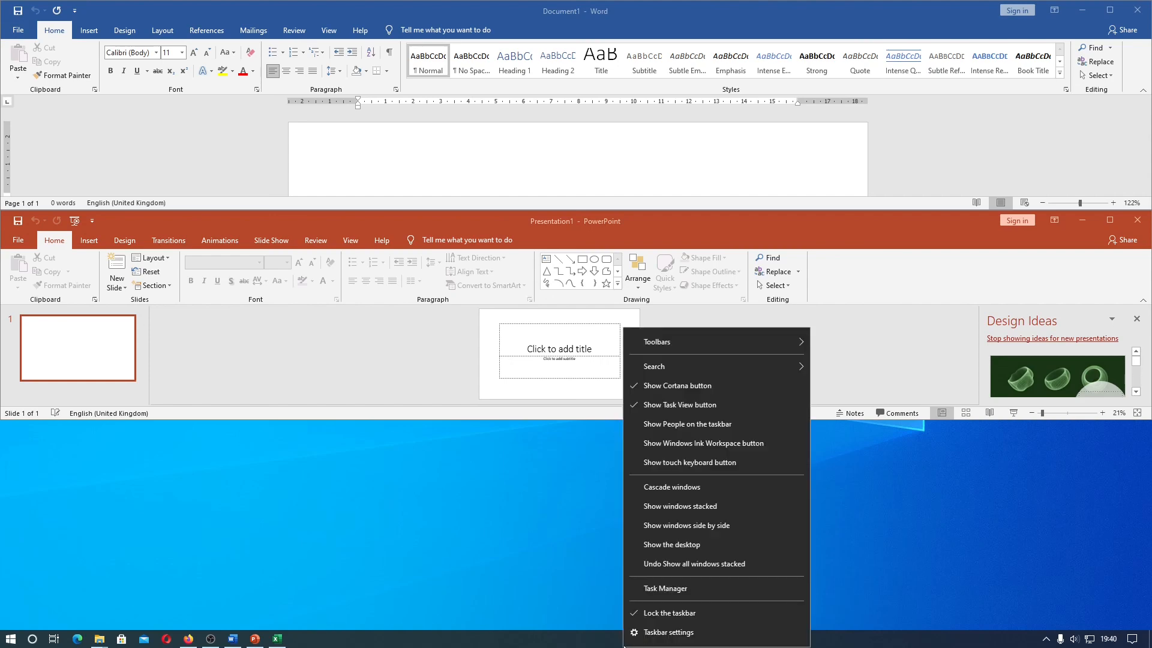
click(646, 564)
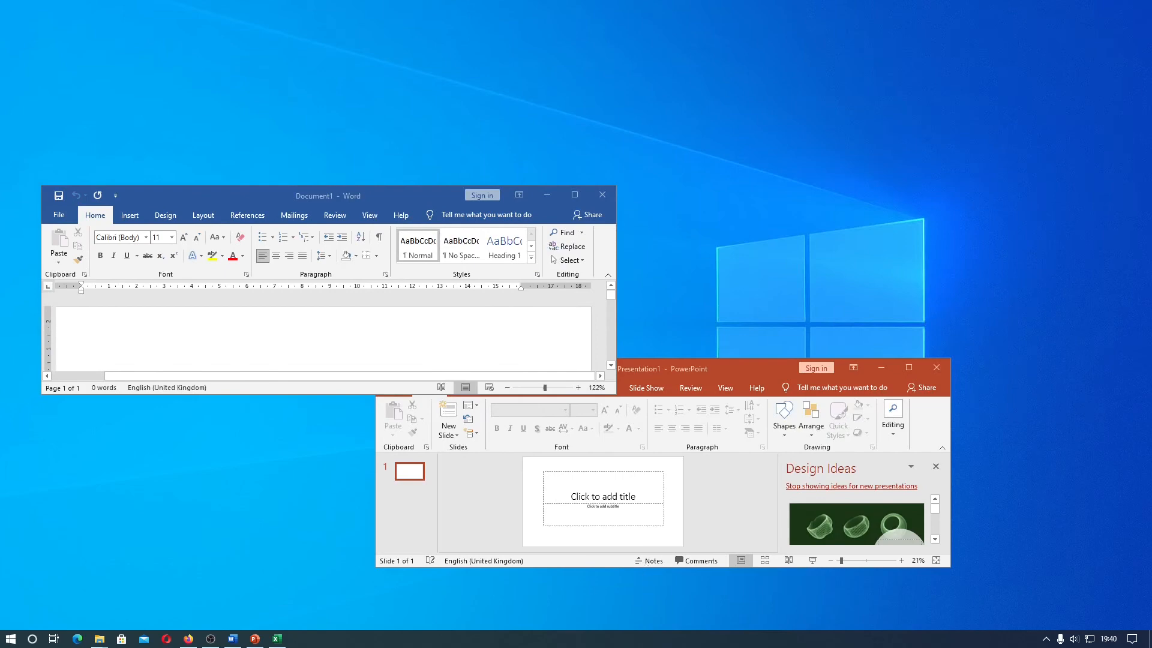
Show the Word and PowerPoint windows side by side.
right_click(647, 639)
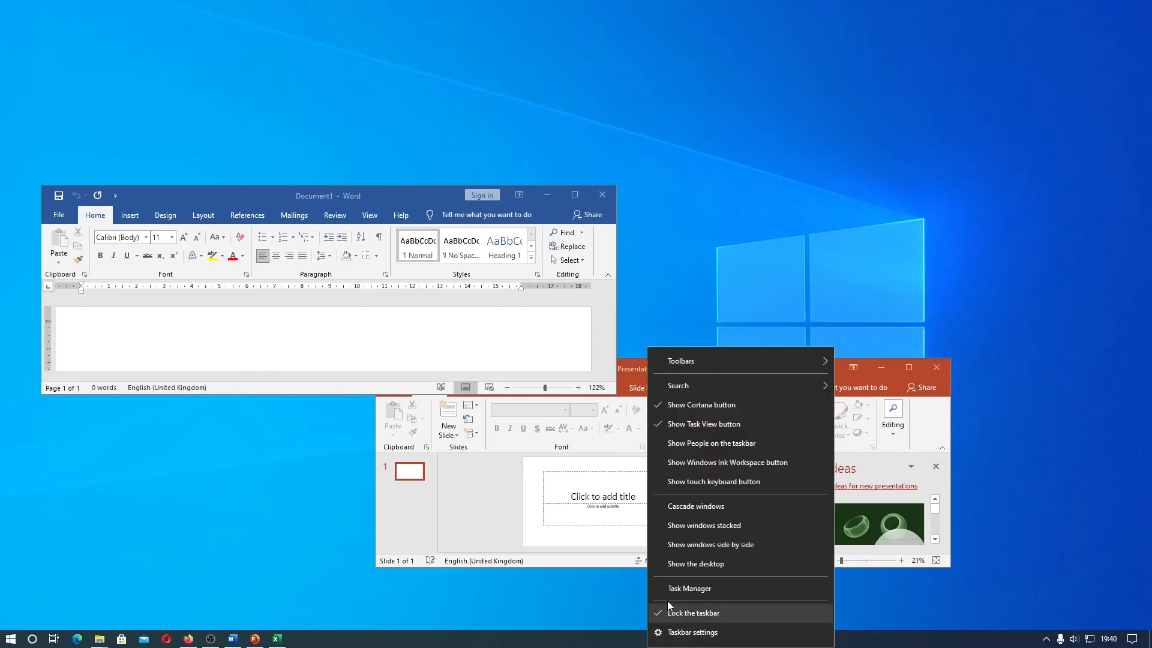
click(693, 546)
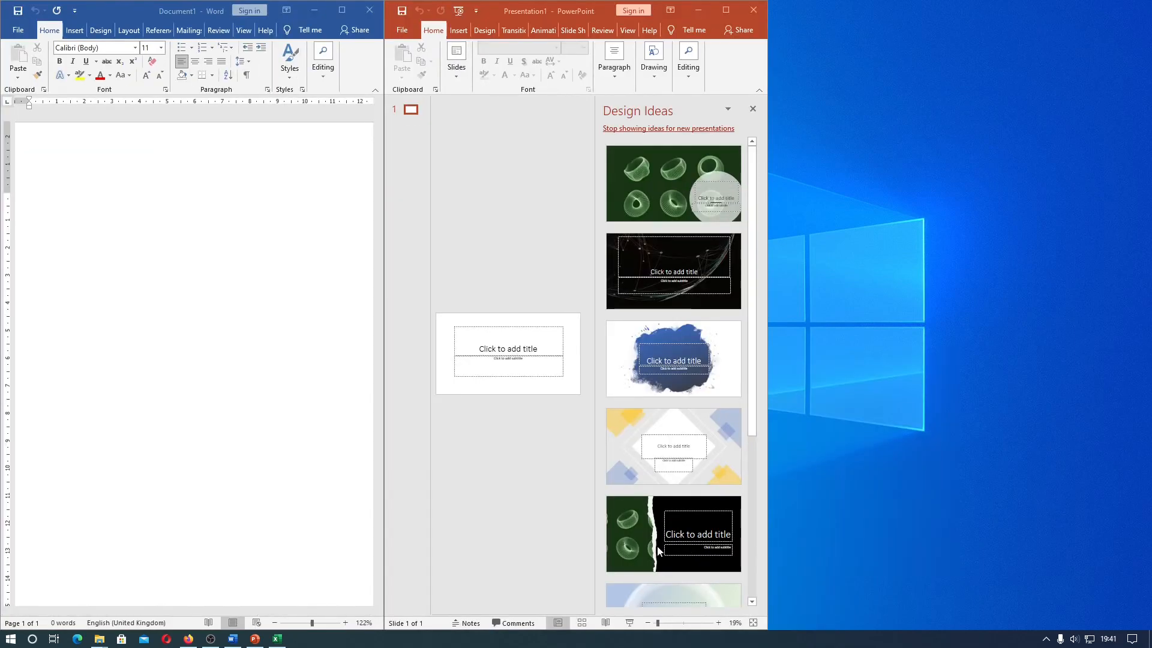
Restore the minimised Excel window and move it to the middle of the desktop, overlapping PowerPoint.
click(274, 643)
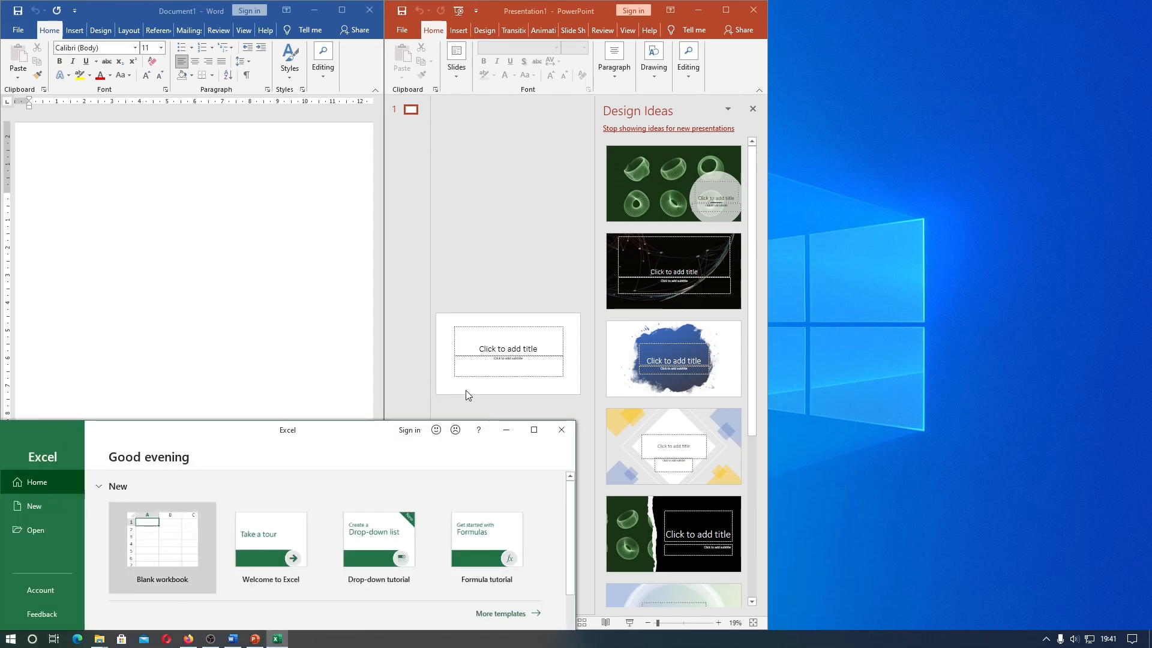
drag(358, 439, 770, 212)
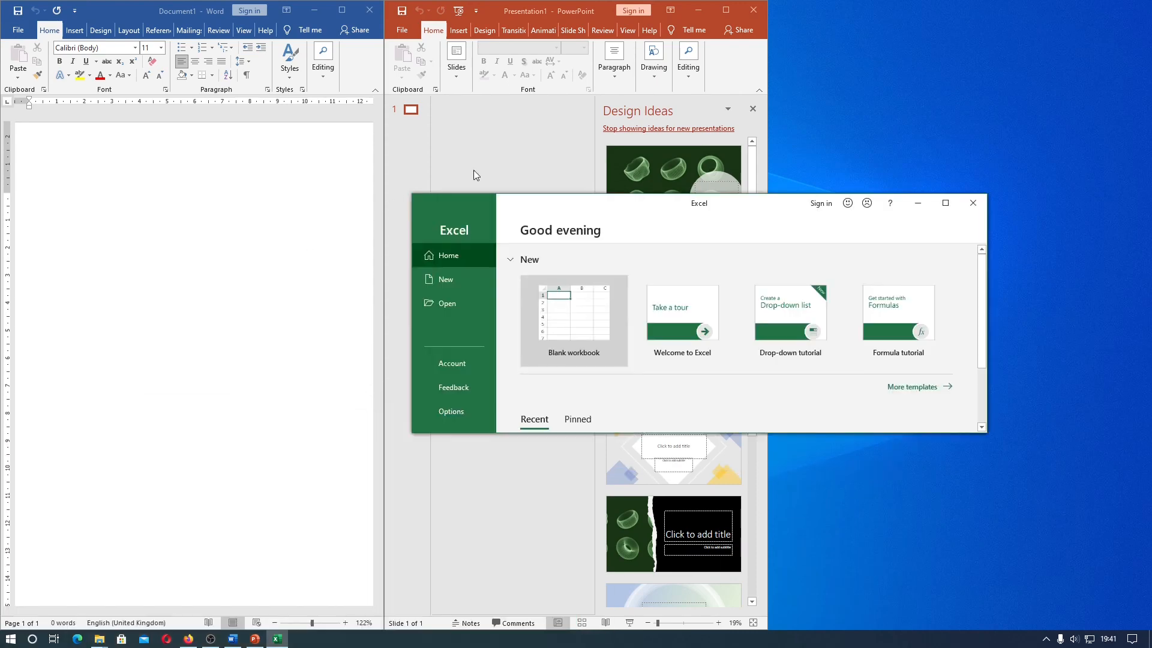
Show the Excel, PowerPoint and Word windows side by side, and undo that arrangement.
right_click(576, 639)
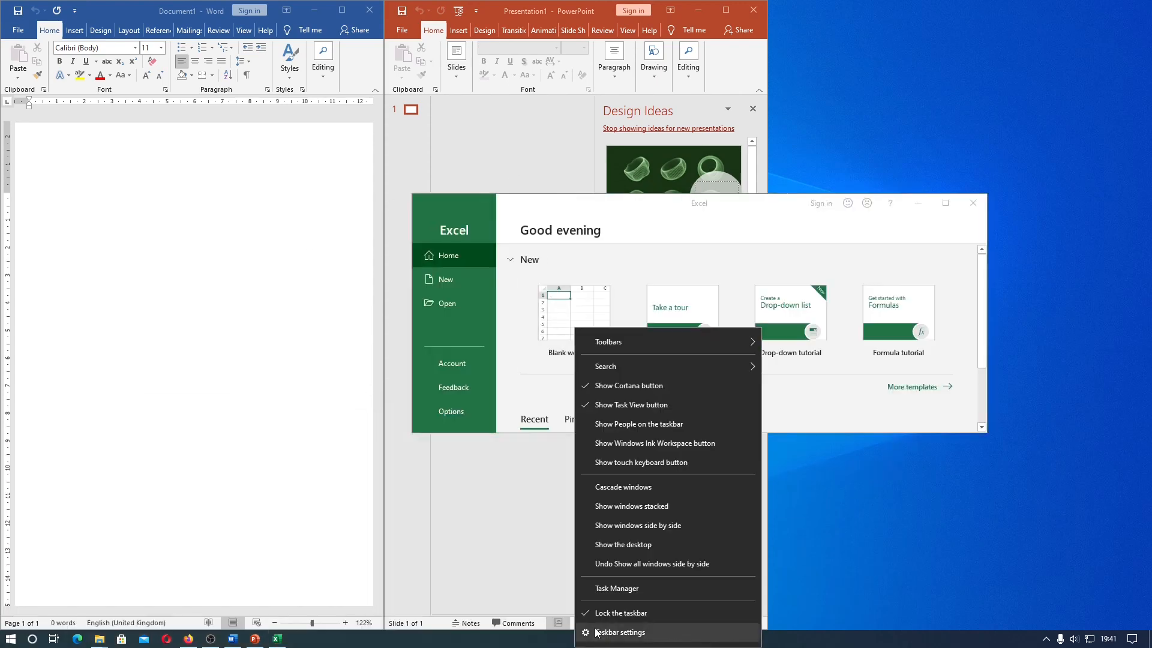
click(622, 524)
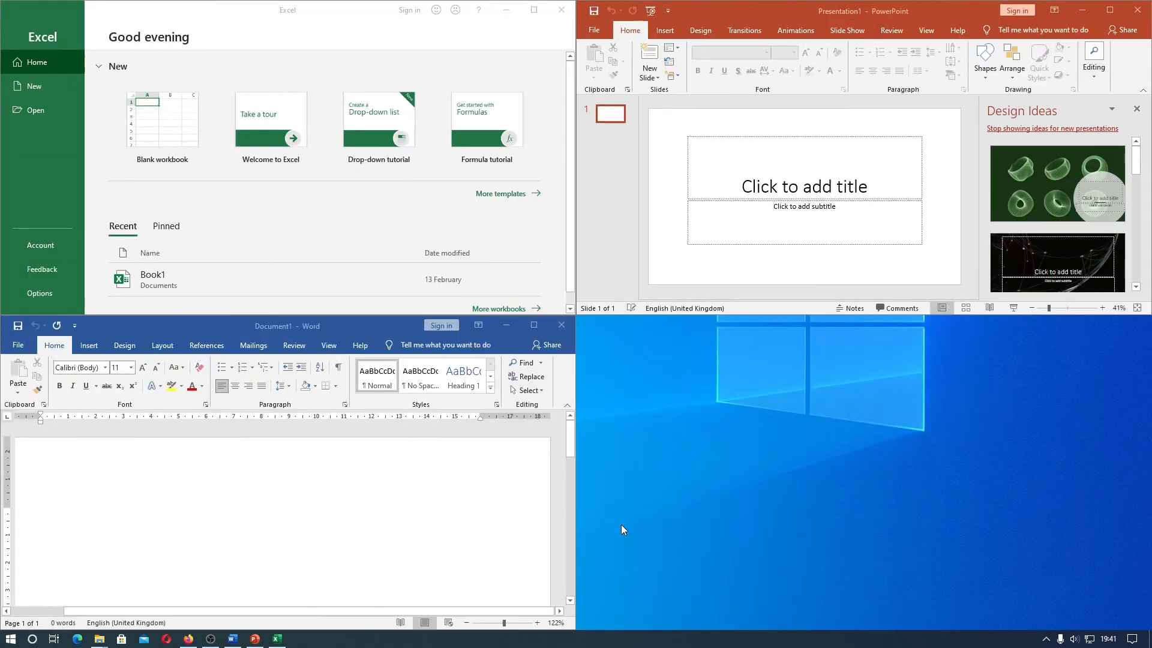
right_click(632, 640)
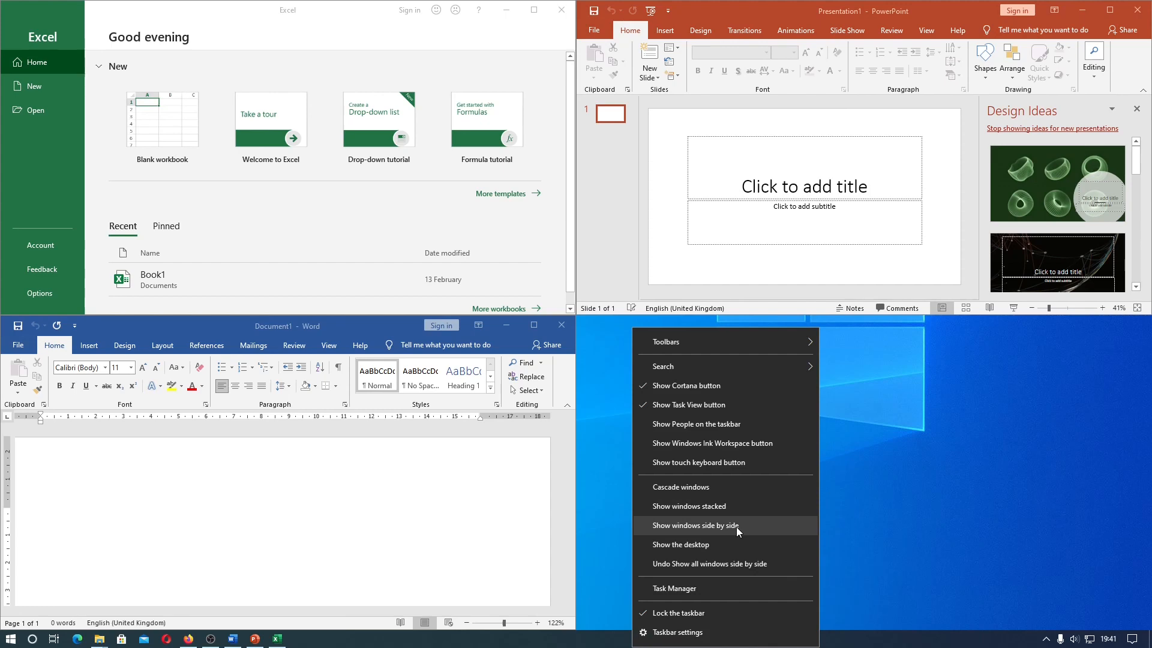
click(729, 563)
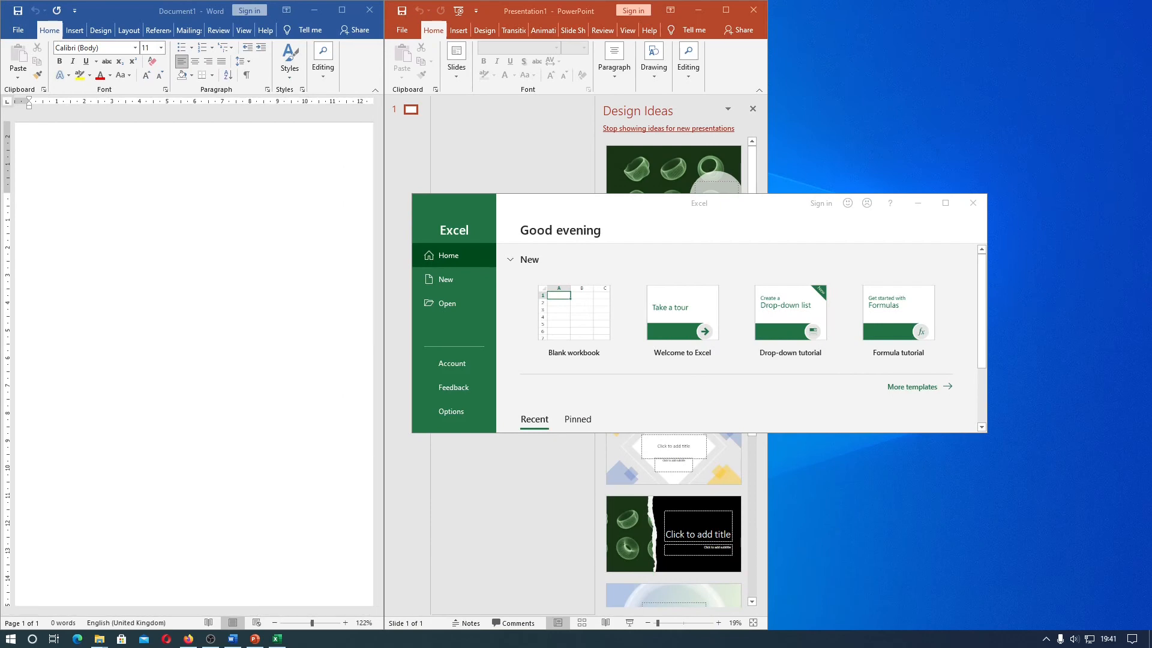
Open the taskbar's window arrangement options.
right_click(714, 638)
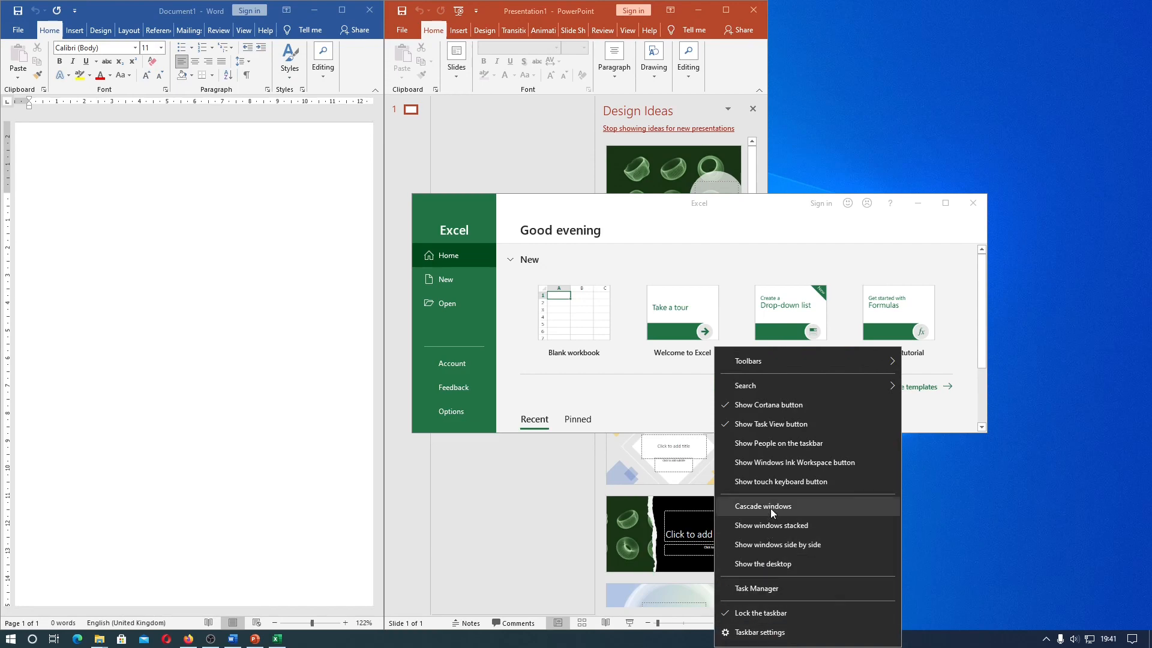